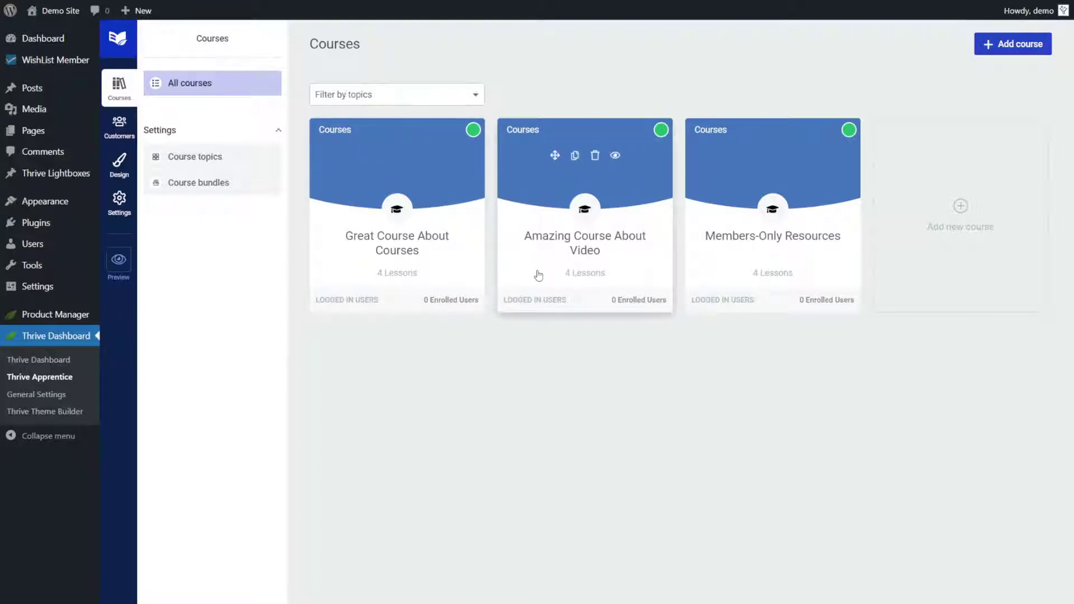
Step: Open the WishList Member members list and review which course levels the members are assigned to
mouse_move(43, 65)
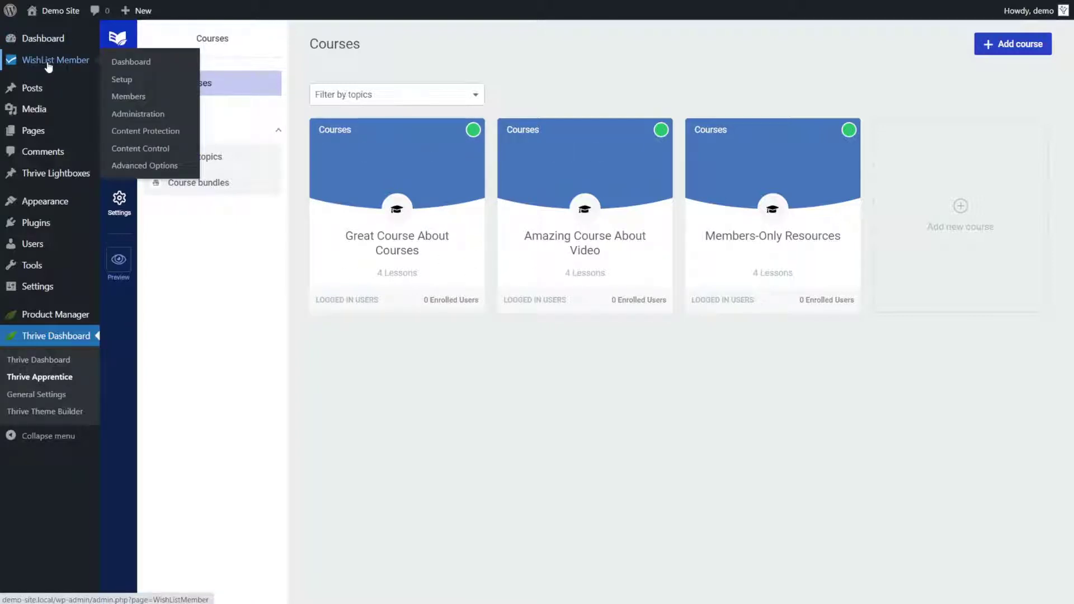
click(129, 98)
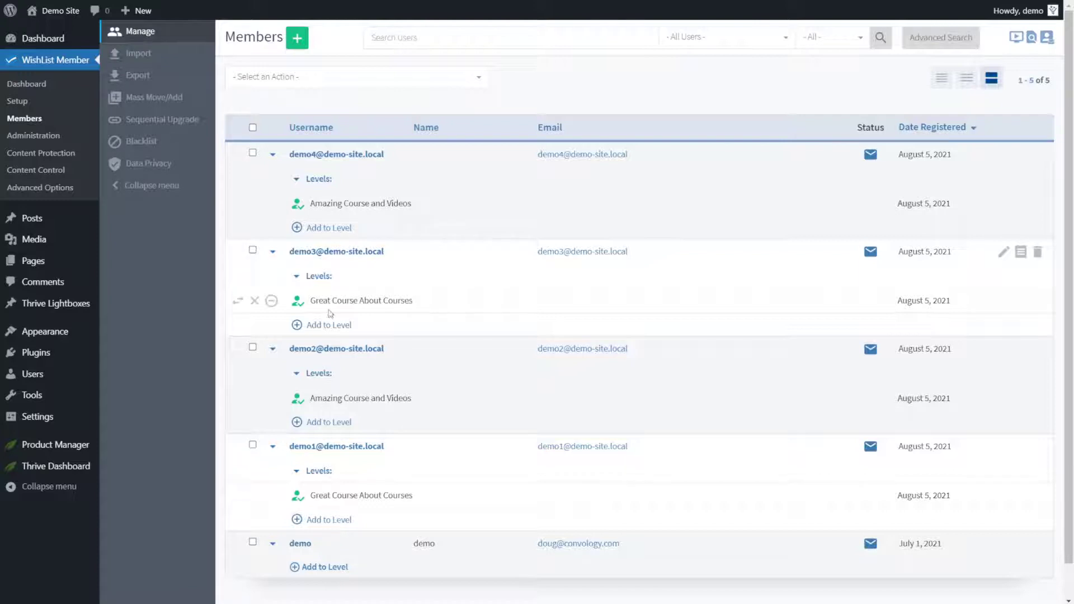
drag(417, 301, 314, 301)
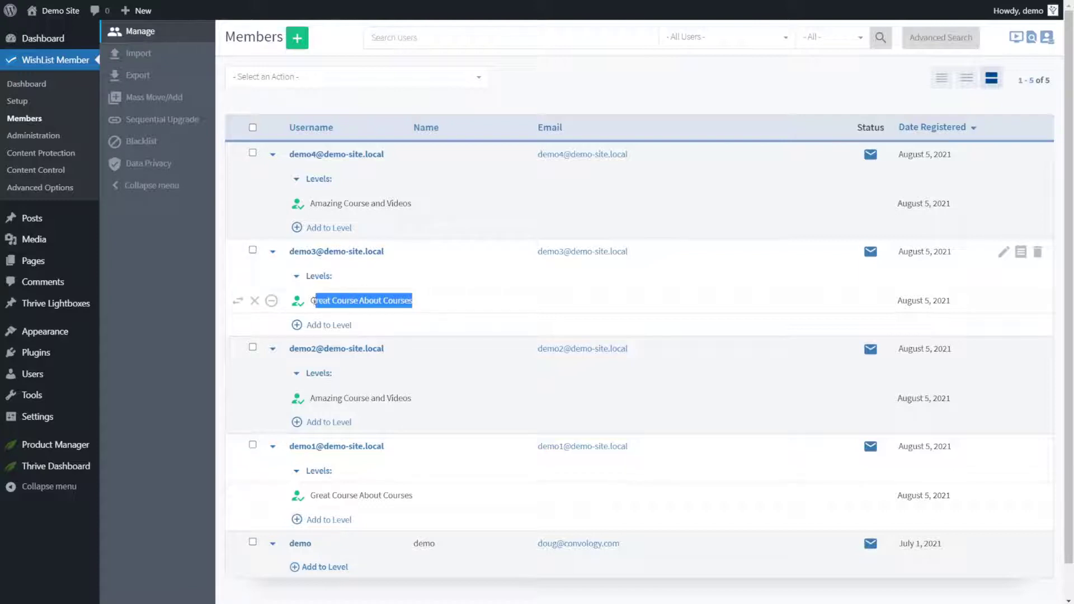
click(422, 305)
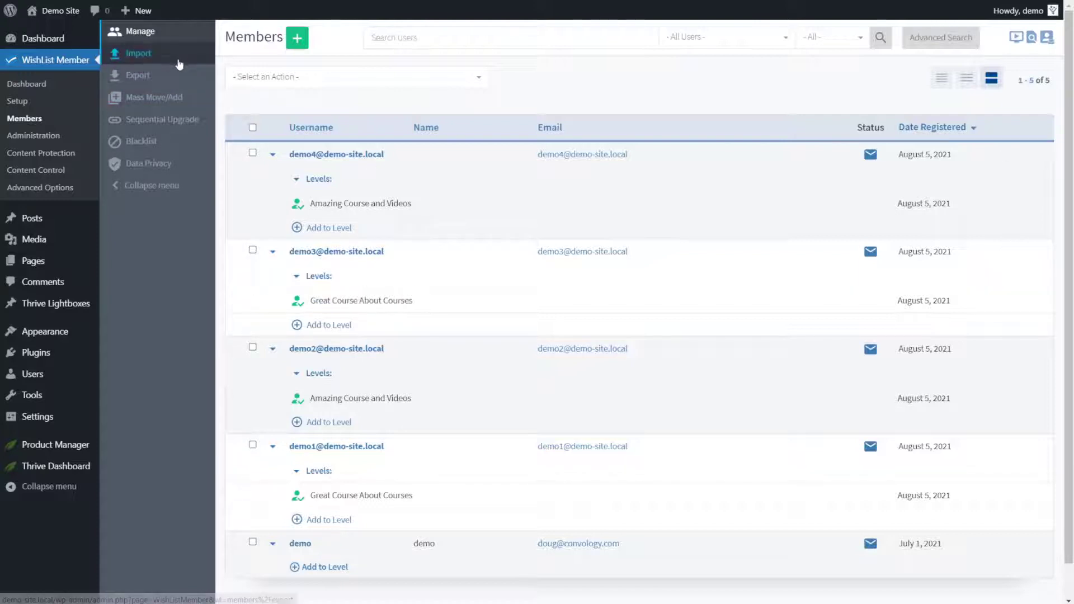
Step: Export the members of the Great Course About Courses membership level as a CSV file
click(147, 82)
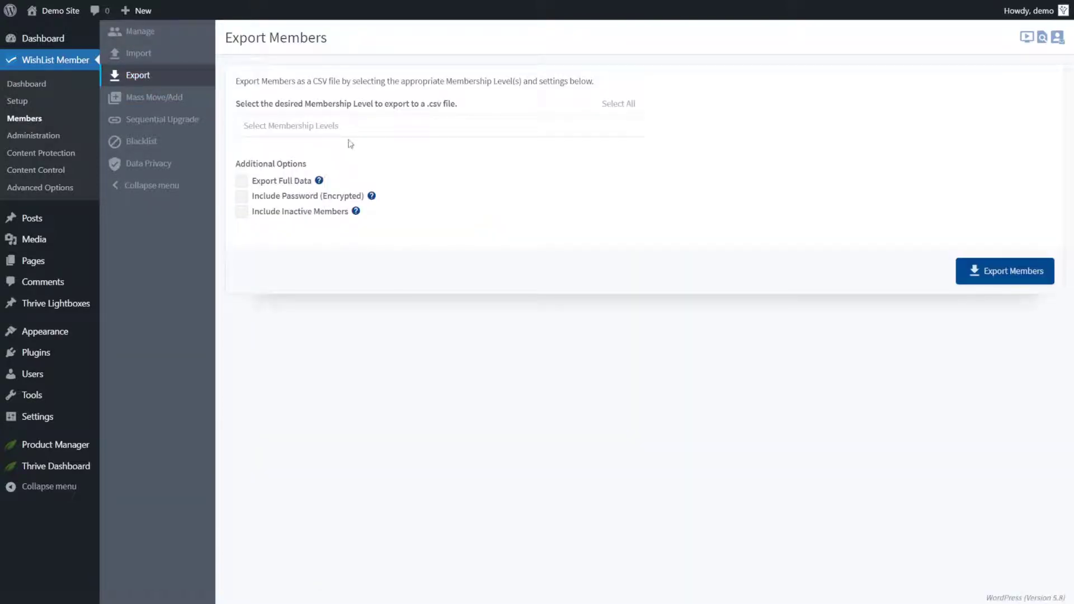
click(305, 130)
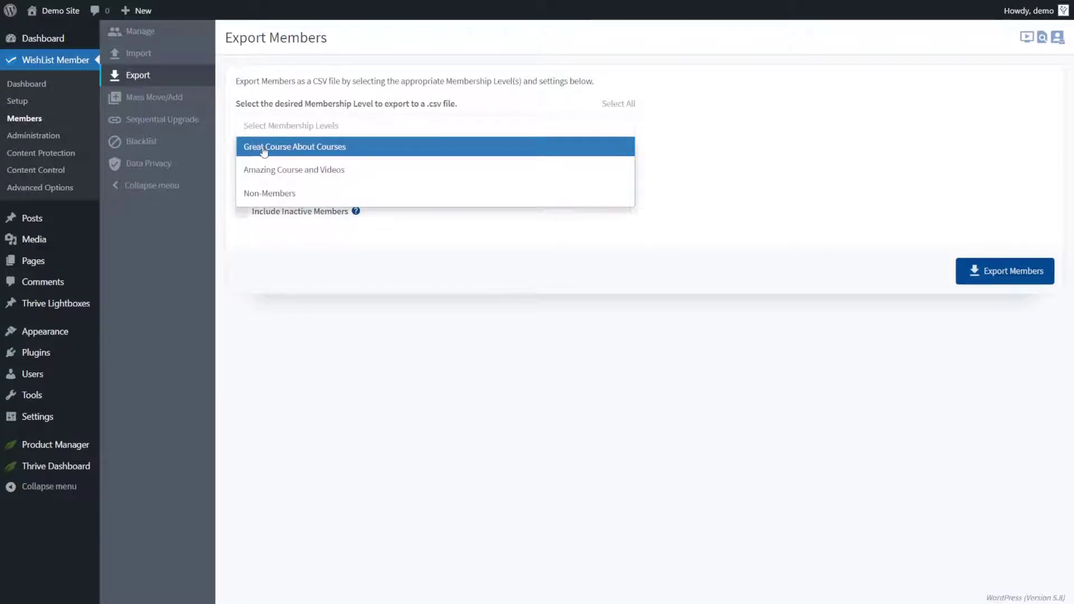
click(322, 149)
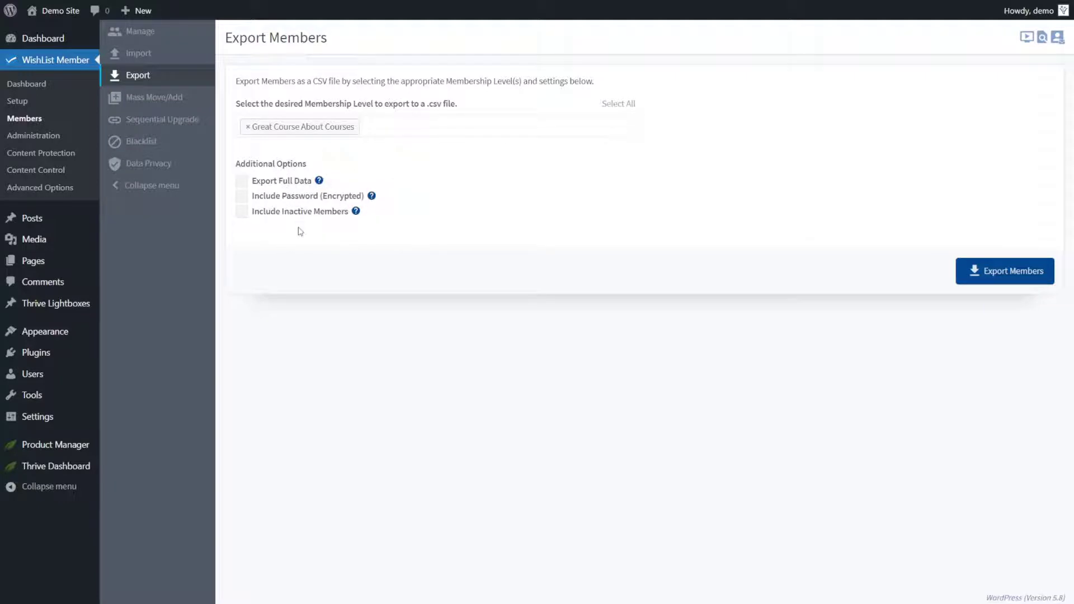
click(996, 274)
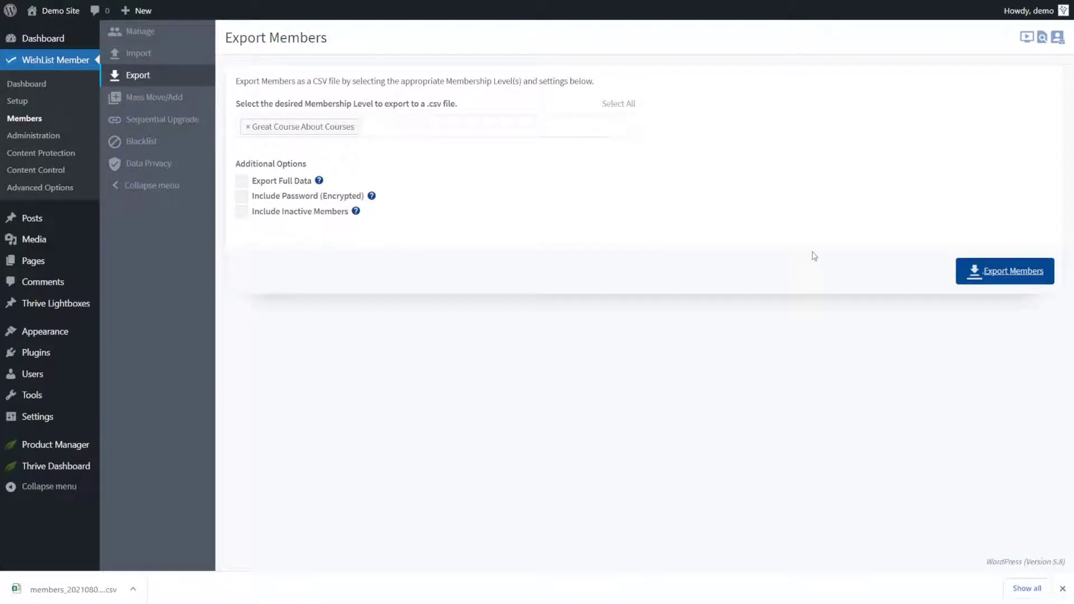
Step: Replace the selected membership level with Amazing Course and Videos and export its members as a CSV file
click(248, 131)
click(249, 131)
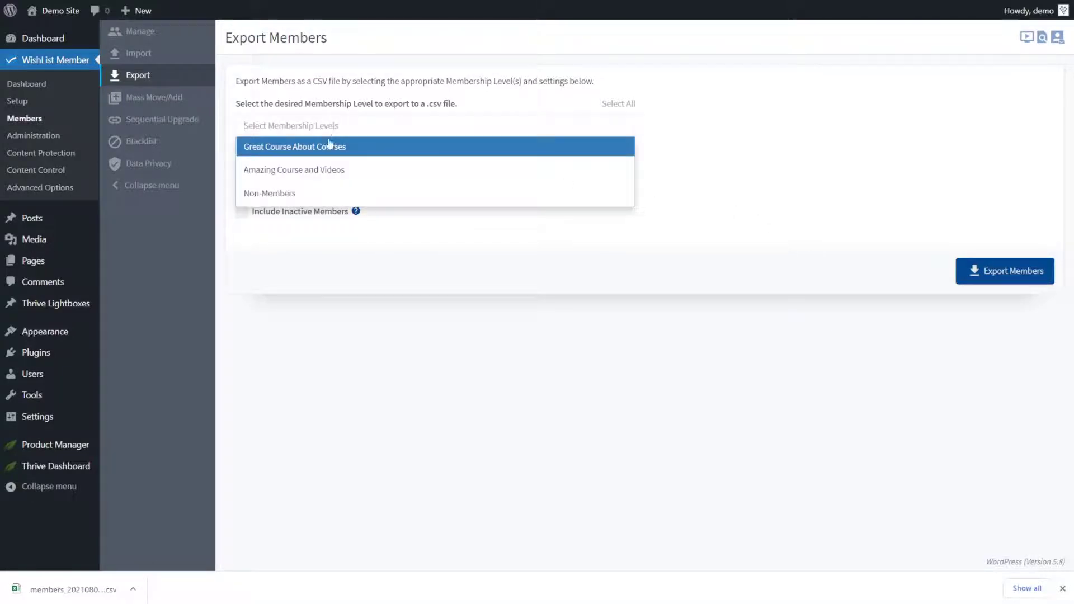
click(317, 175)
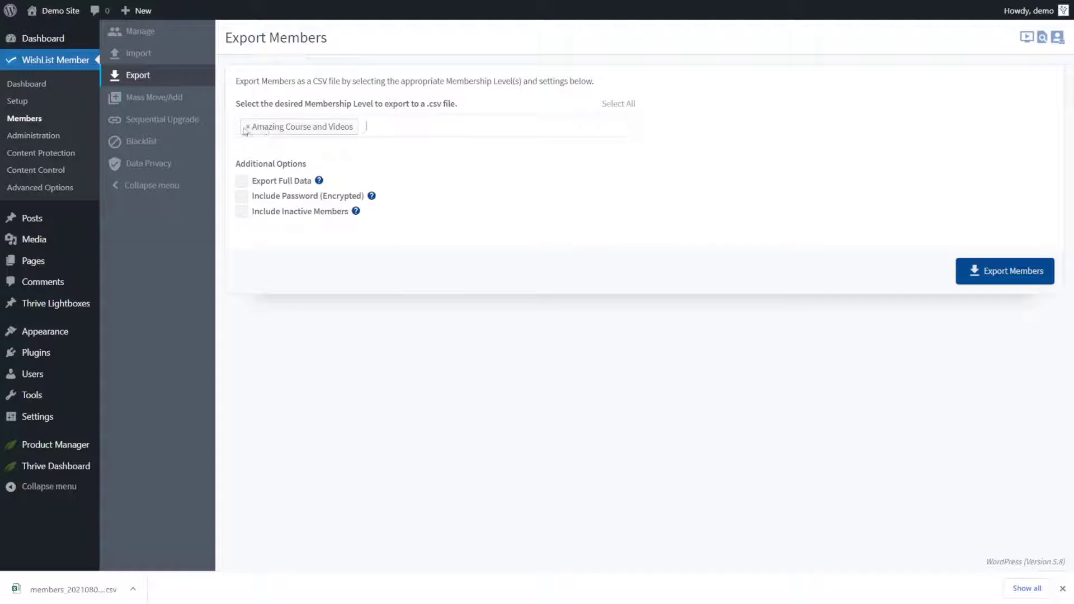
click(1014, 279)
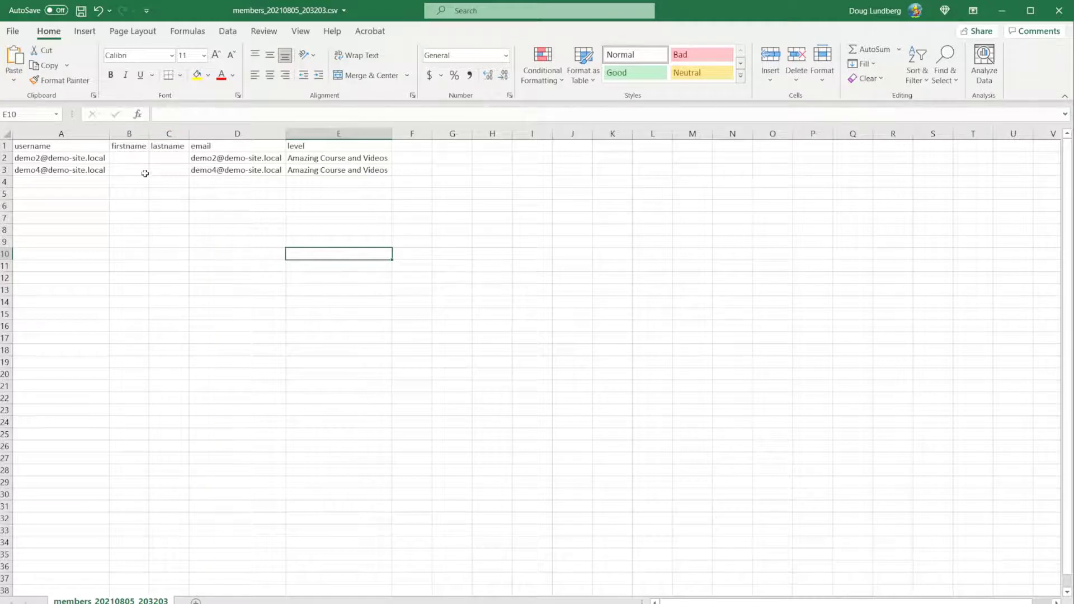
Step: Switch to Excel and fill in first names for both members in members_20210805_203203.csv, cells B2 and B3
click(131, 160)
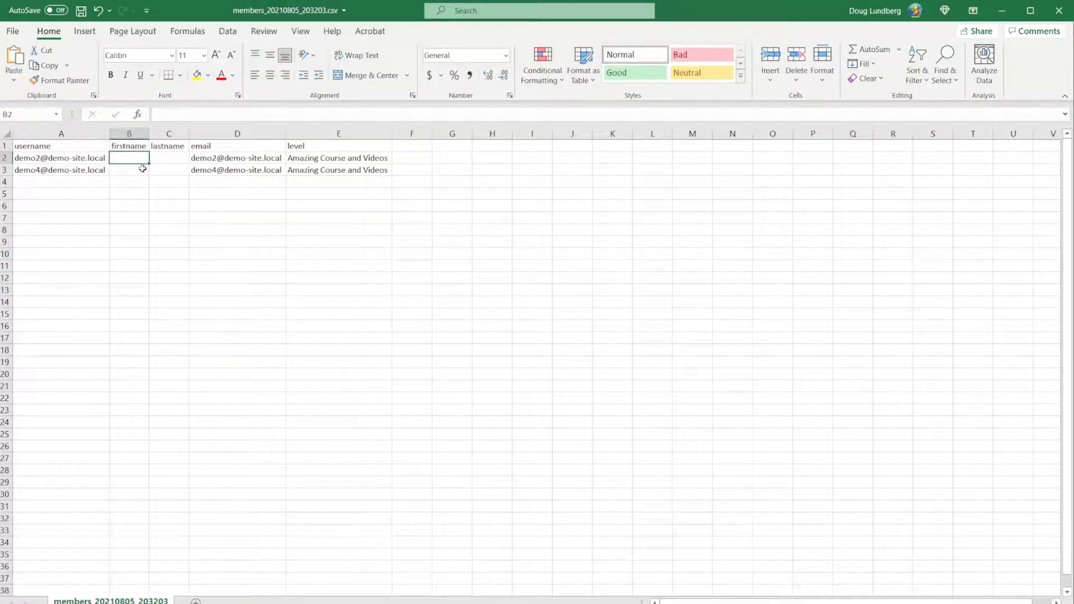
text(Doug)
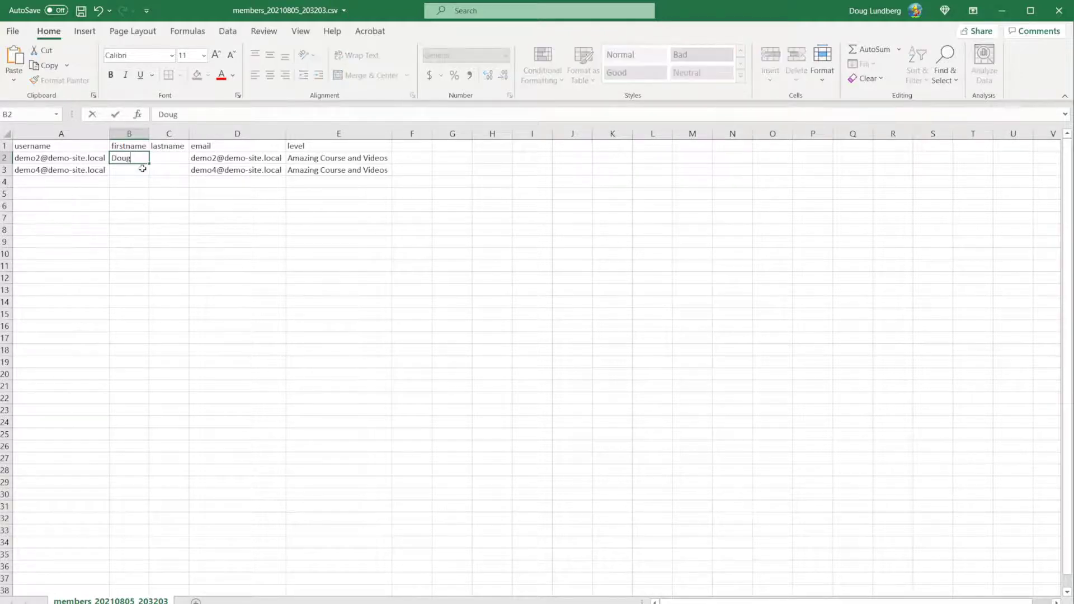
key(Return)
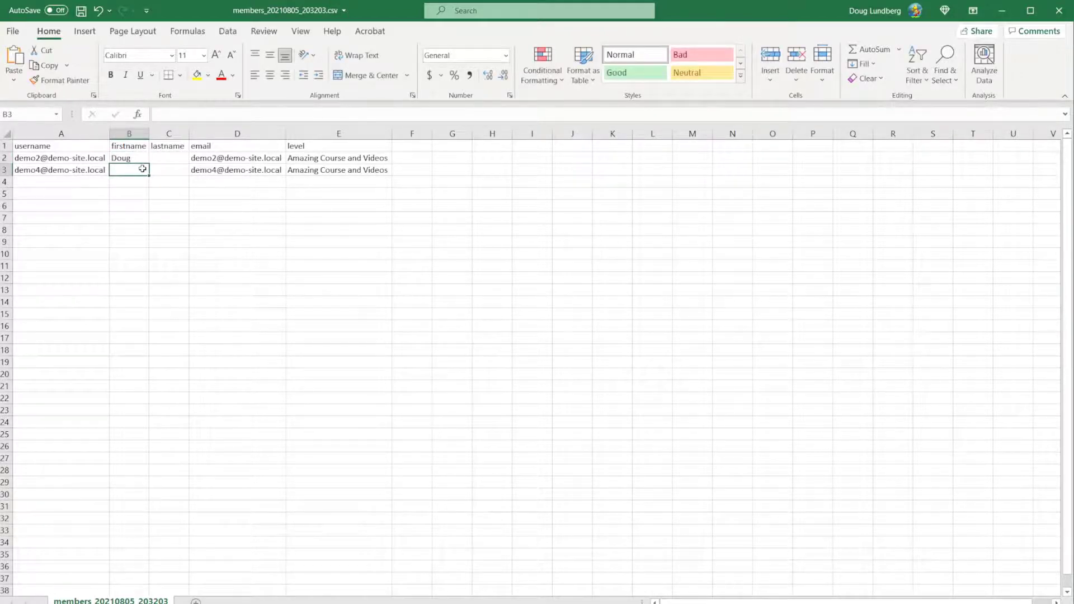
text(Goud)
key(Return)
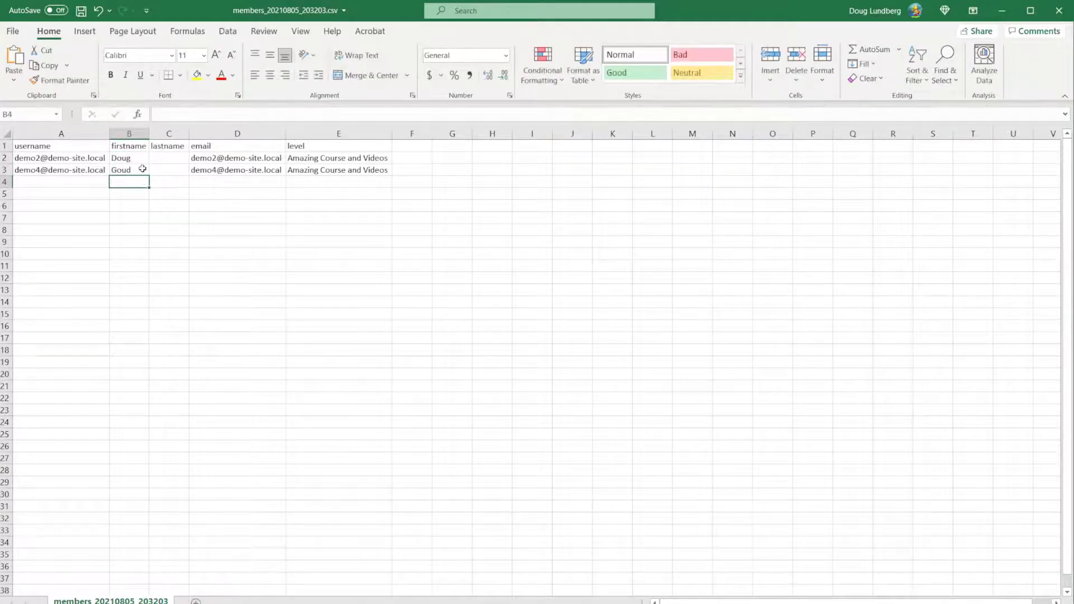
Step: Delete the username, lastname and level columns so only firstname and email are kept
click(58, 132)
right_click(61, 132)
click(98, 266)
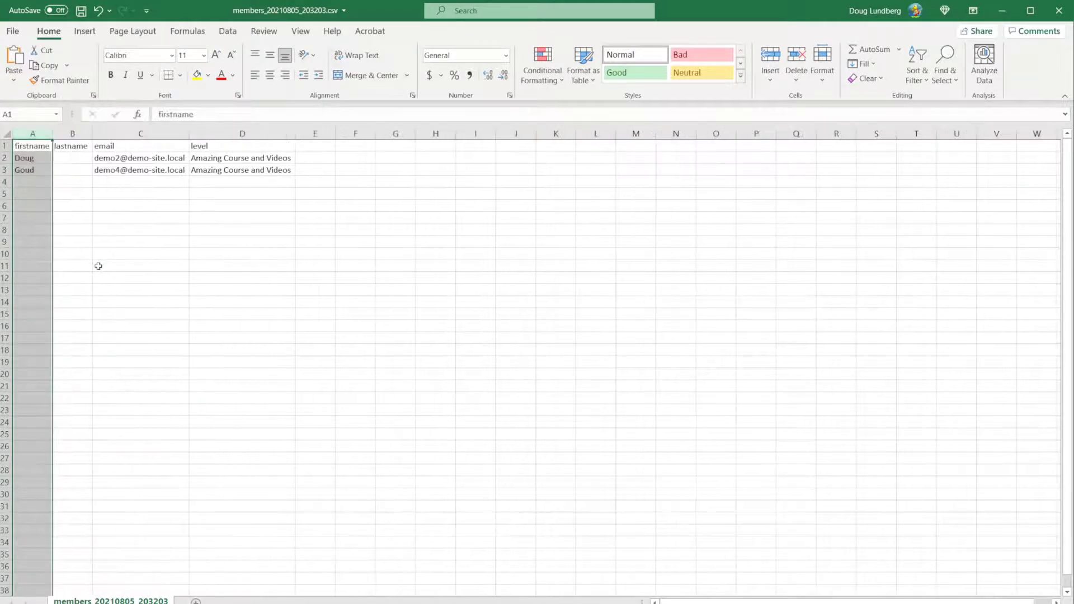
click(72, 133)
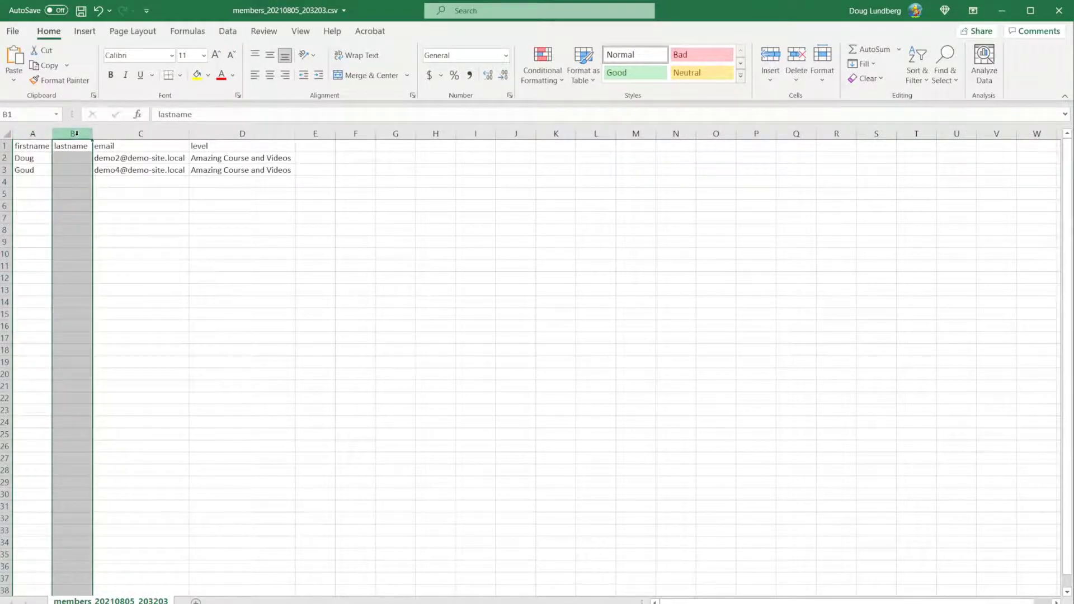
right_click(77, 135)
click(123, 266)
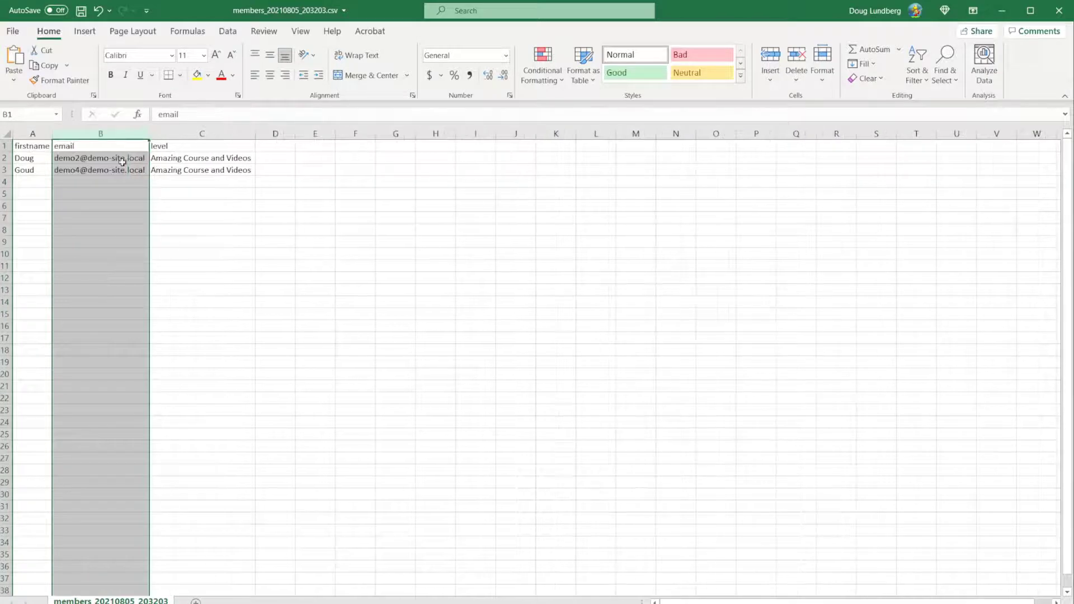
click(197, 133)
right_click(198, 134)
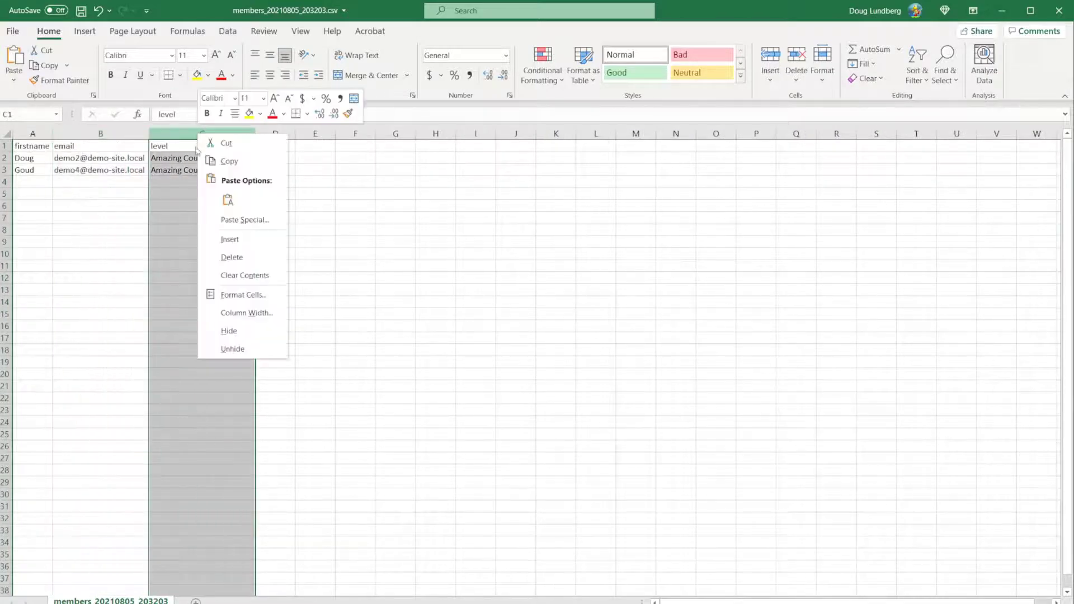
click(235, 259)
click(87, 208)
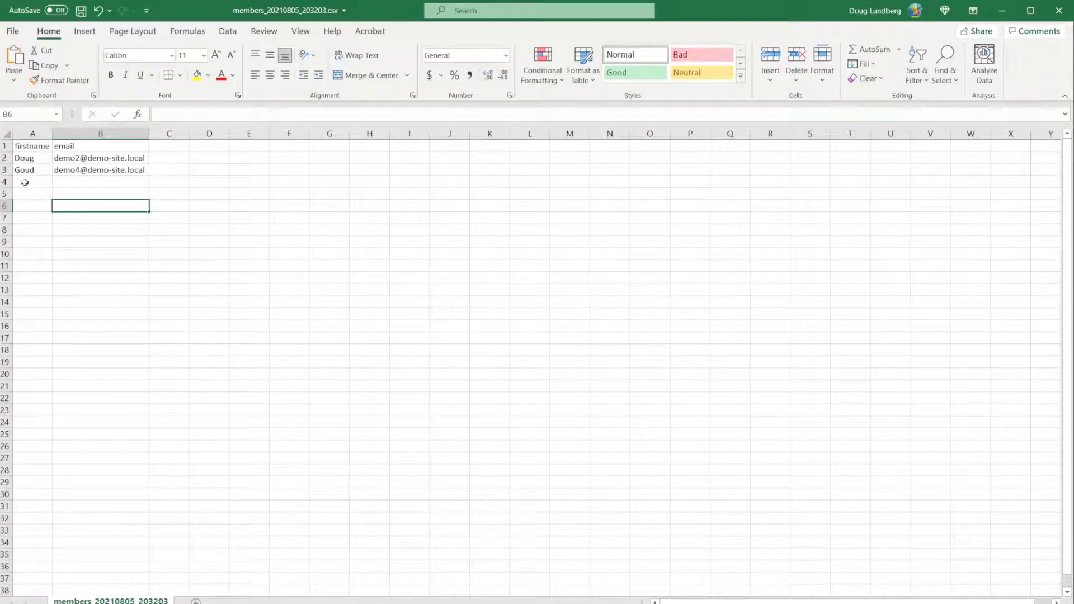
Step: Insert an empty column before firstname and move the email column into it as column A
click(36, 145)
click(69, 146)
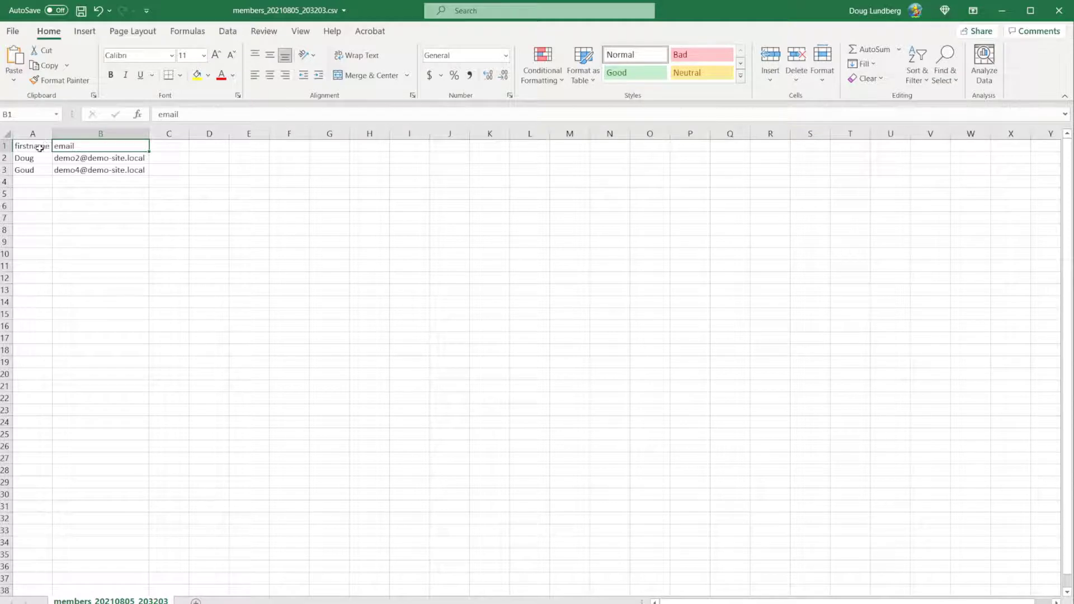
click(41, 147)
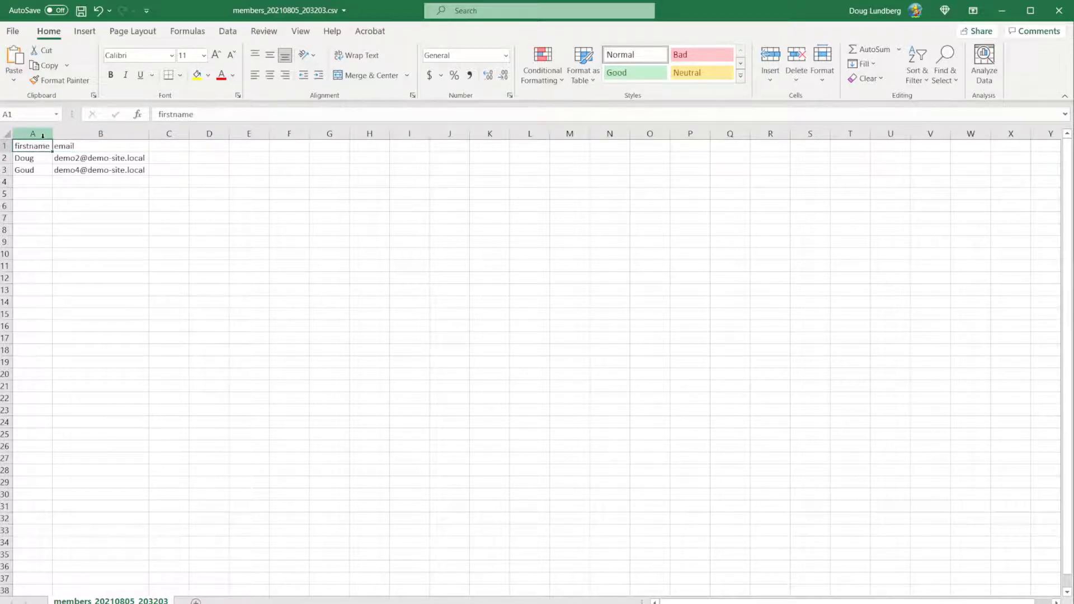
right_click(44, 132)
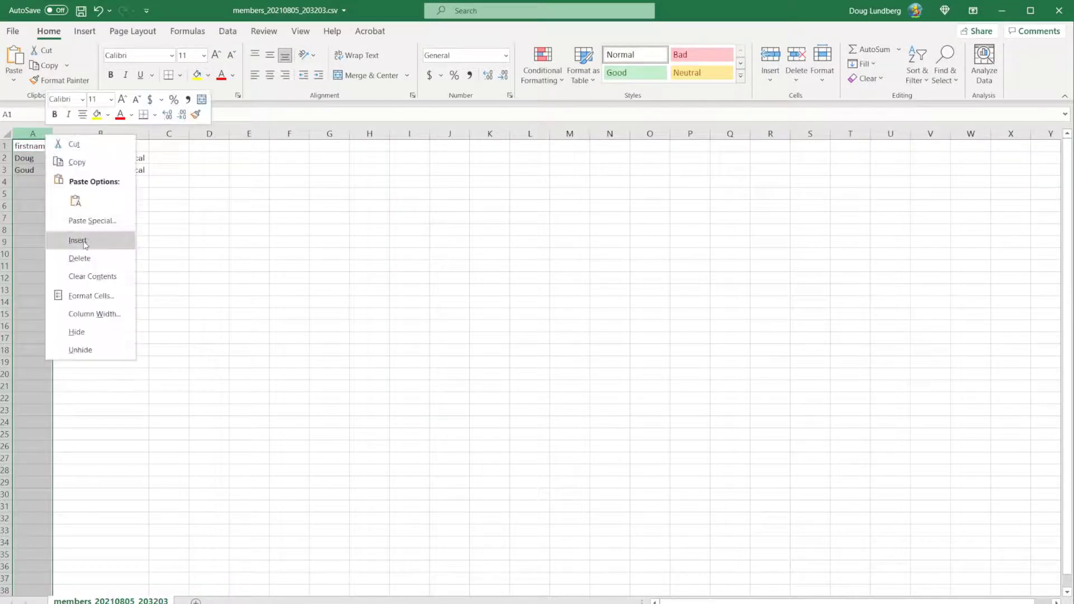
click(84, 245)
click(133, 142)
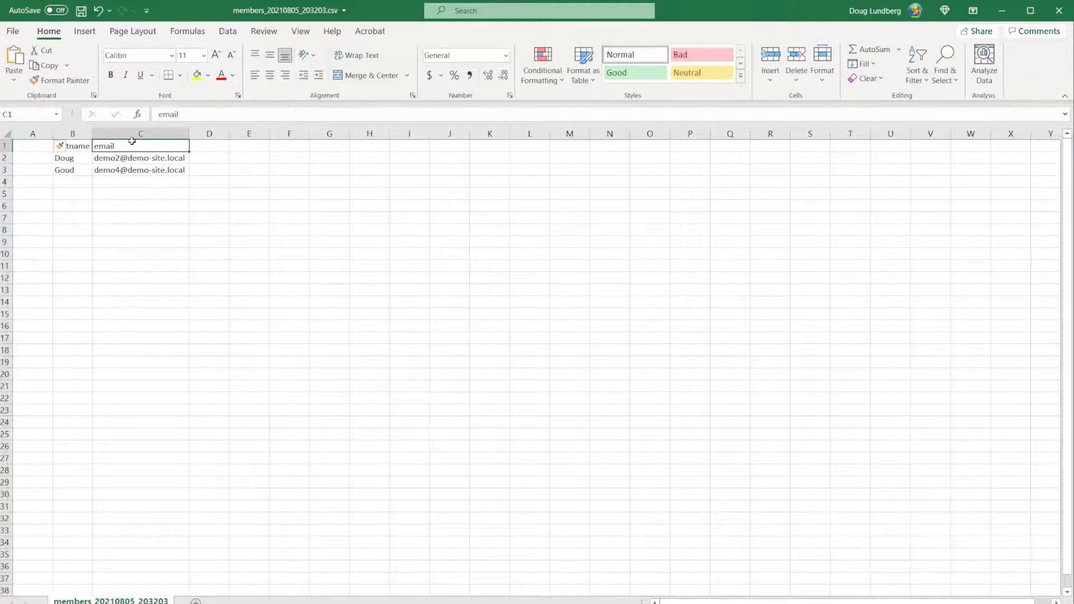
click(132, 134)
drag(24, 147, 25, 147)
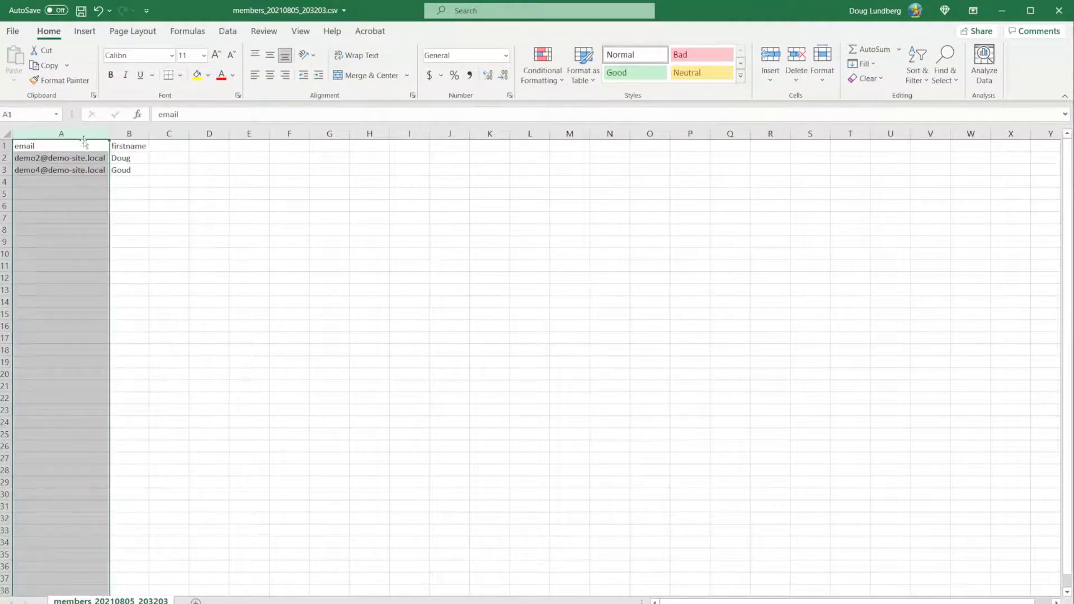
click(157, 168)
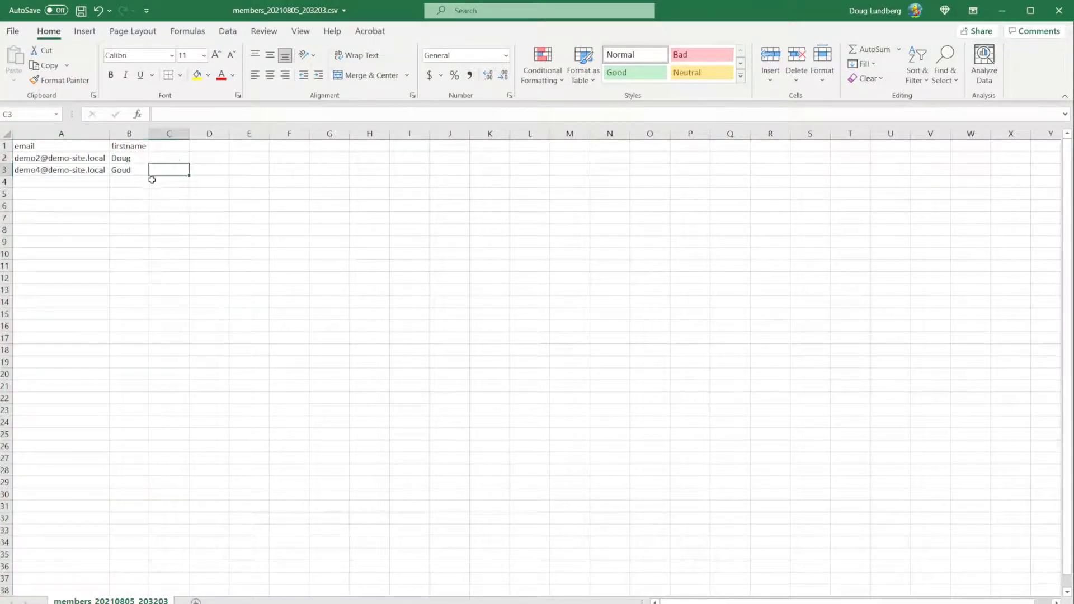
Step: Rename the column headers in A1 and B1 to Buyer Email and Buyer Name
click(56, 147)
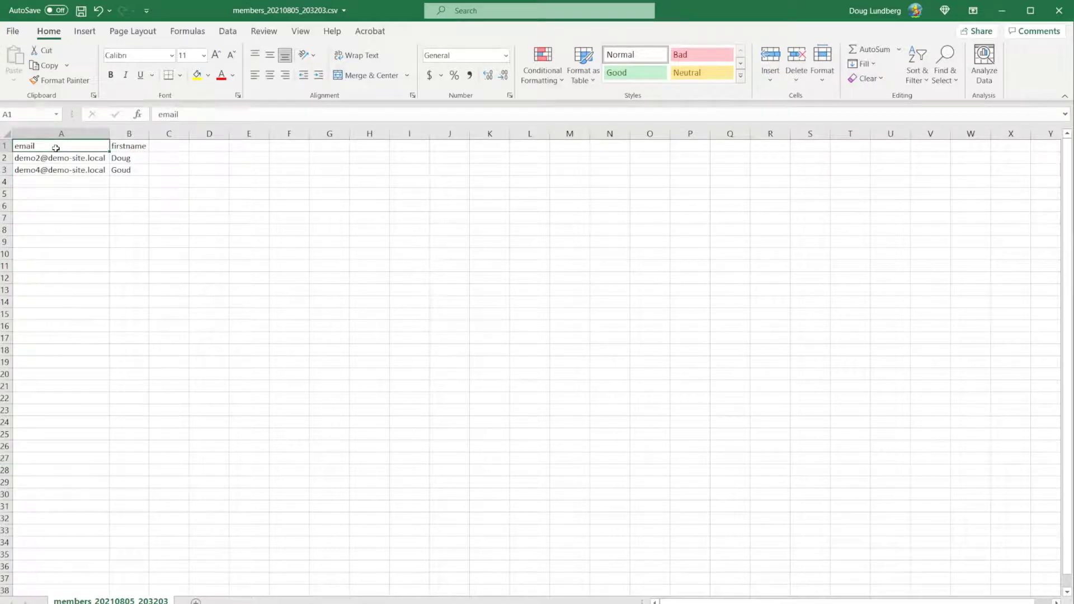
text(Buyer)
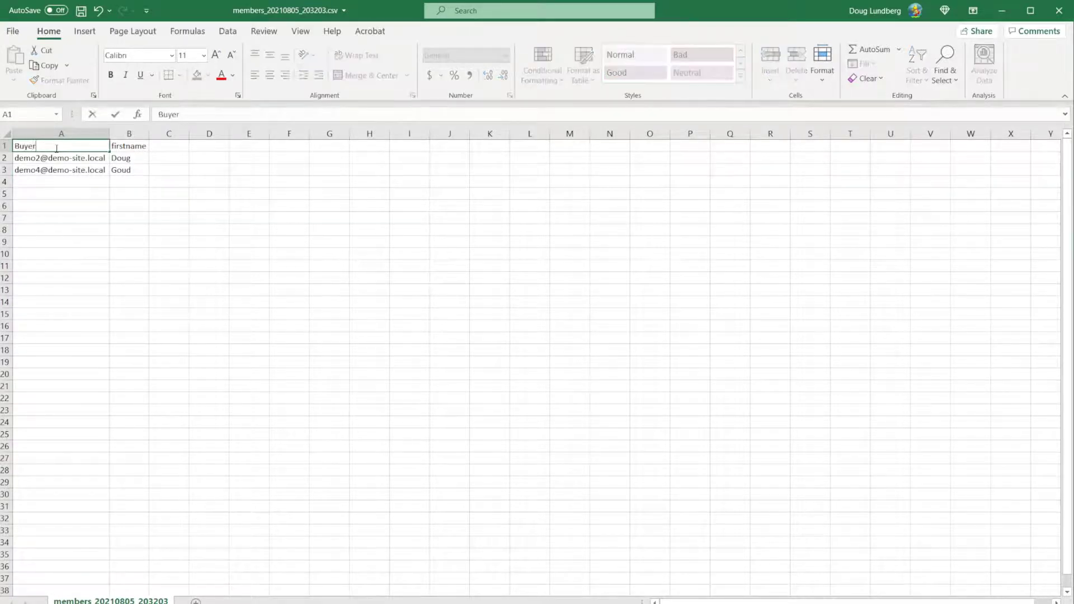
text( Email)
key(Tab)
text(B)
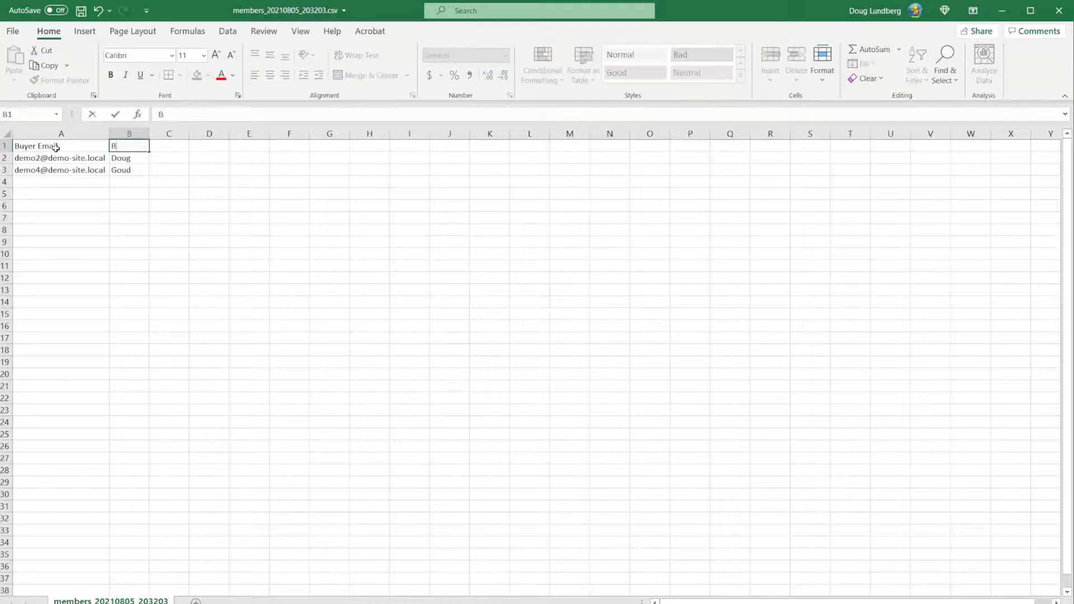
text(uyer Name)
key(Return)
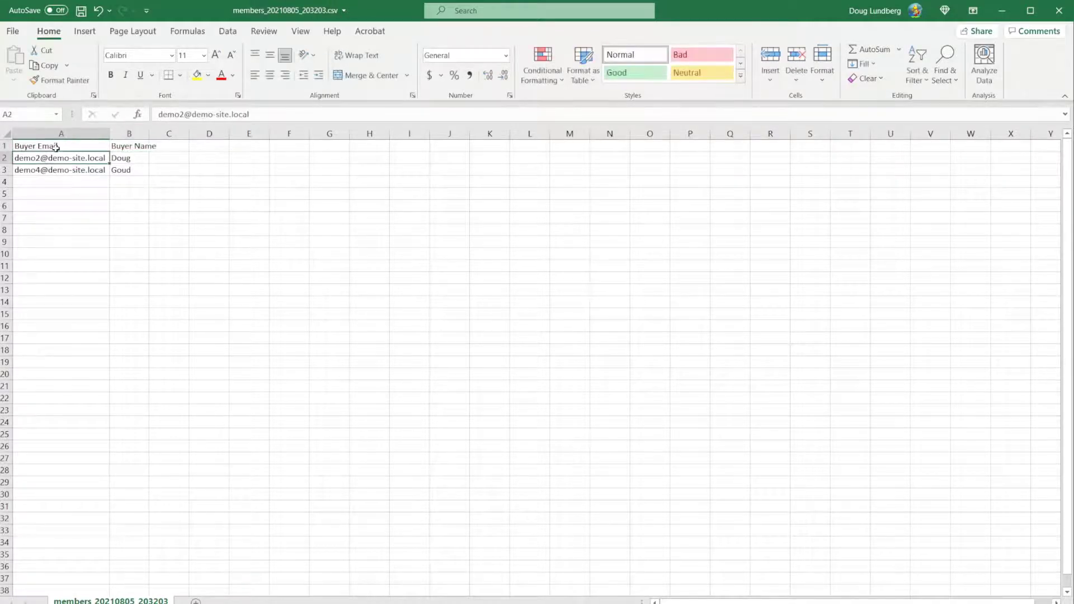
click(87, 252)
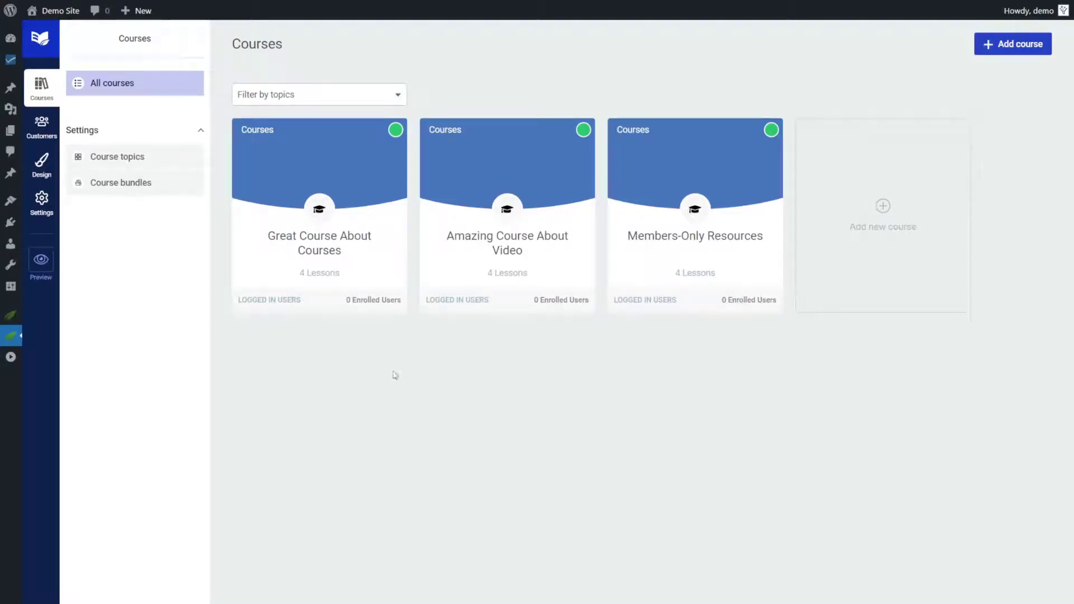
Step: Switch to Thrive Apprentice, start a customer import from a CSV file and add members_20210805_203203.csv as the upload
click(44, 129)
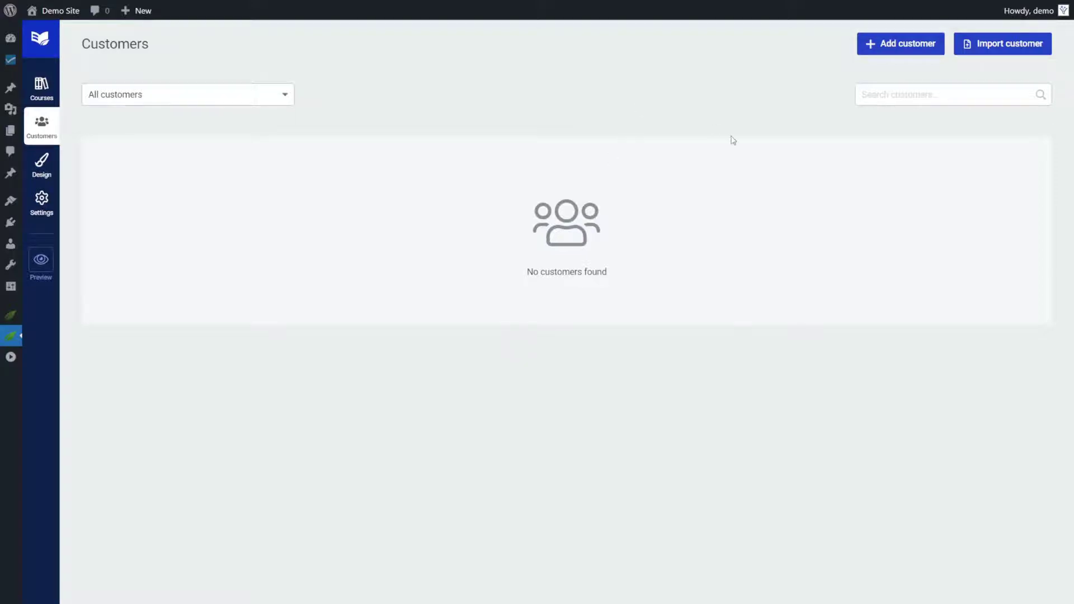
click(1007, 51)
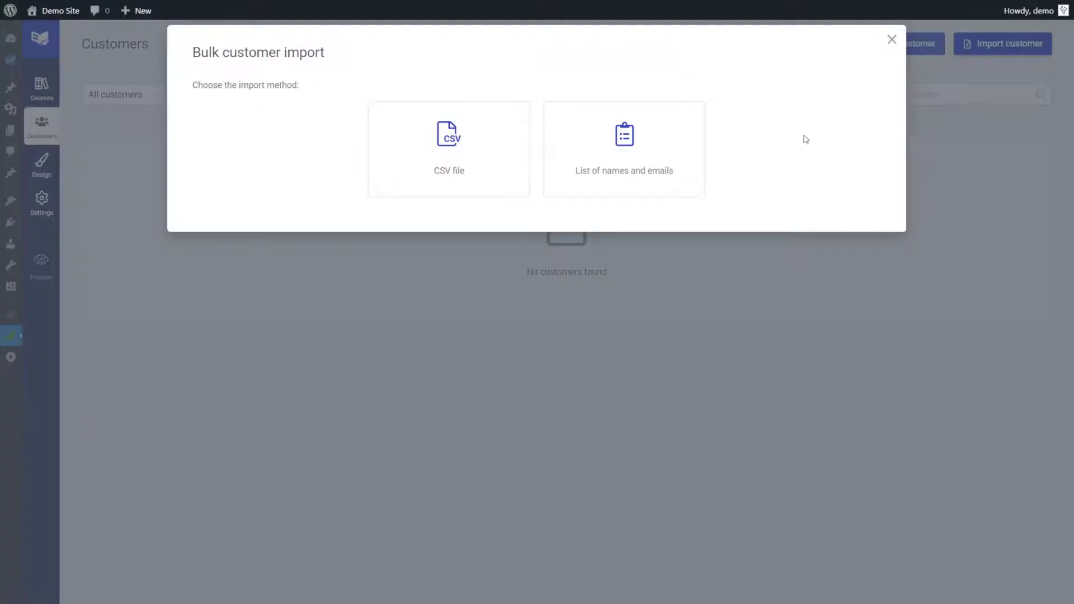
click(458, 174)
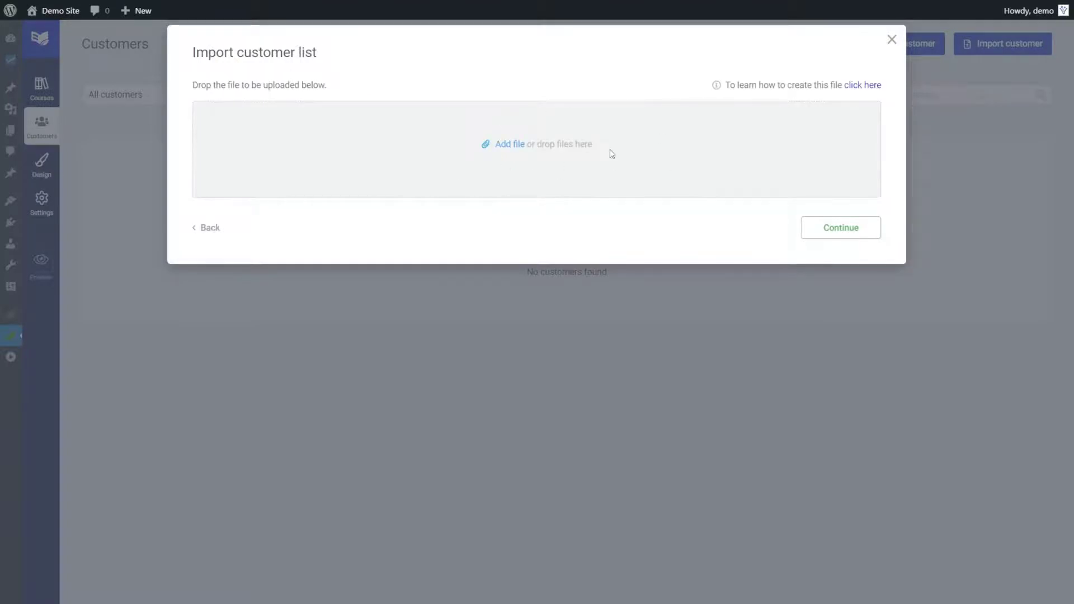
drag(155, 525, 527, 159)
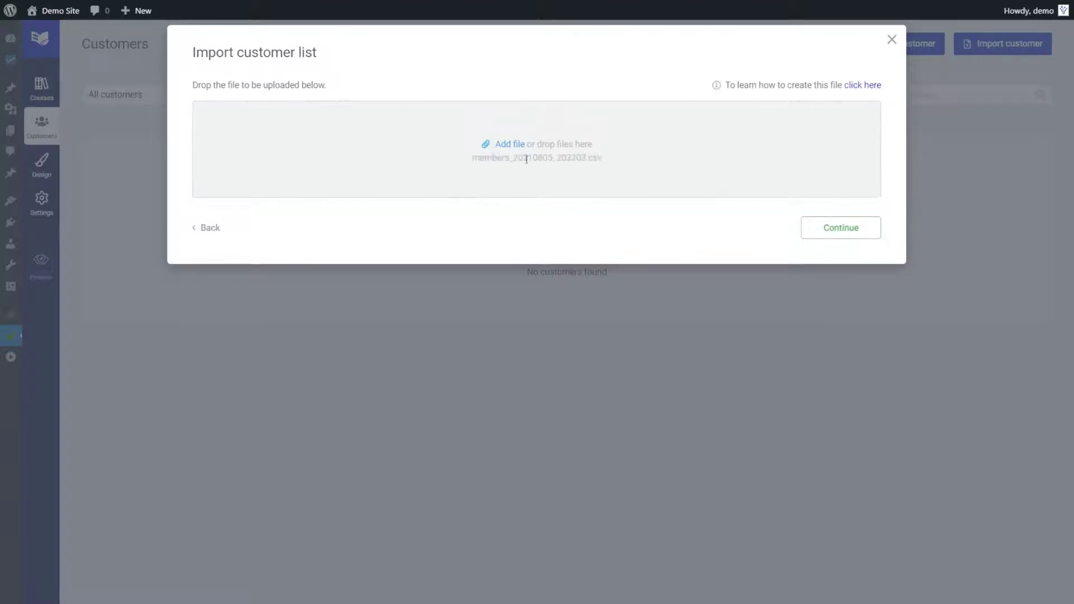
Step: Give the customers in the uploaded list access to Great Course About Courses, save the import and check the first listed customer's access rights
click(840, 230)
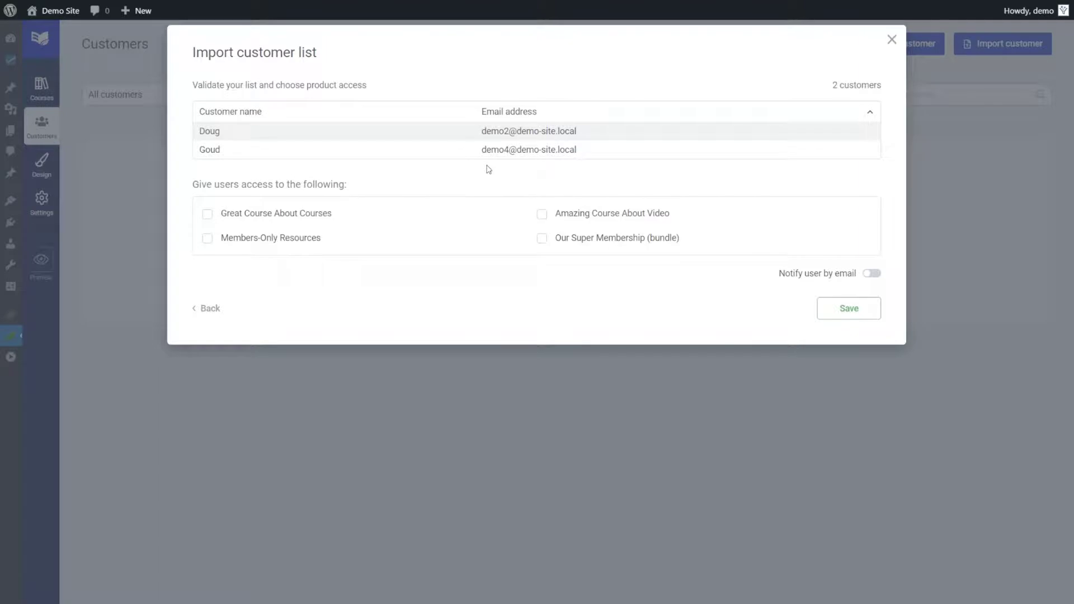
click(207, 215)
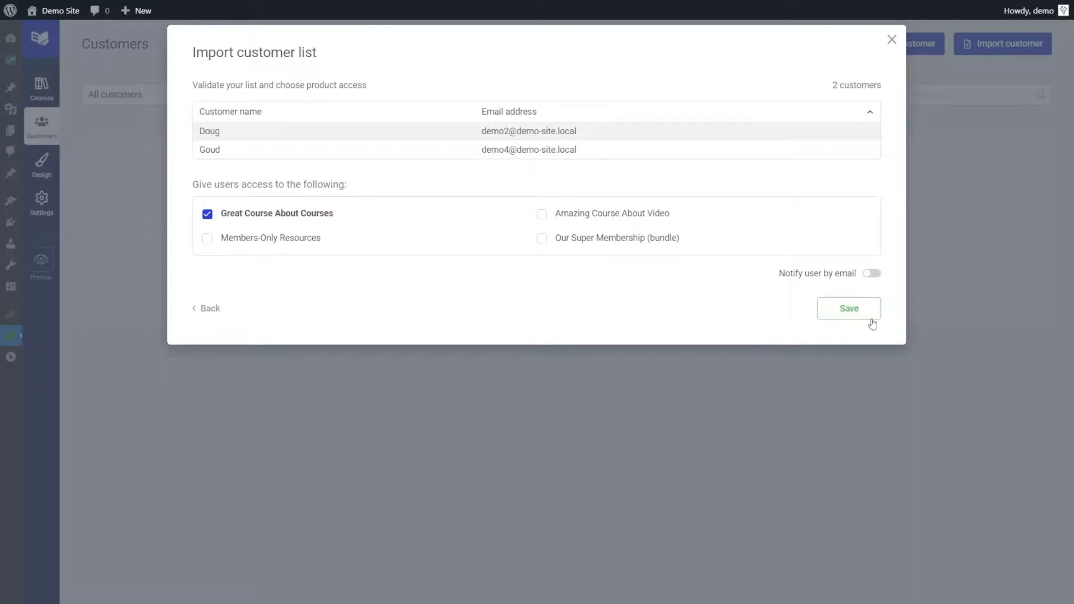
click(850, 312)
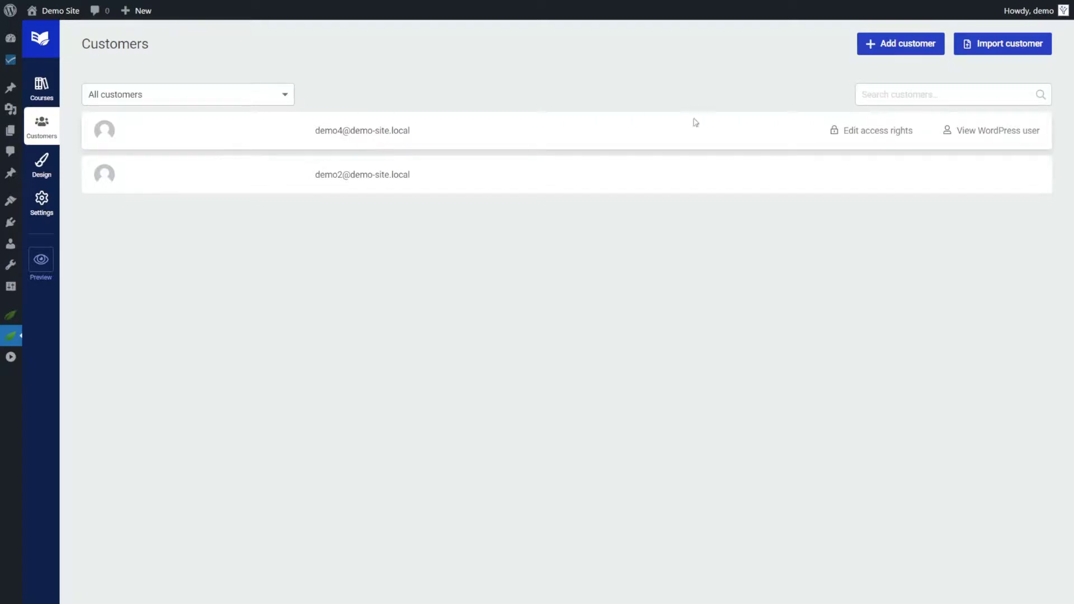
click(878, 133)
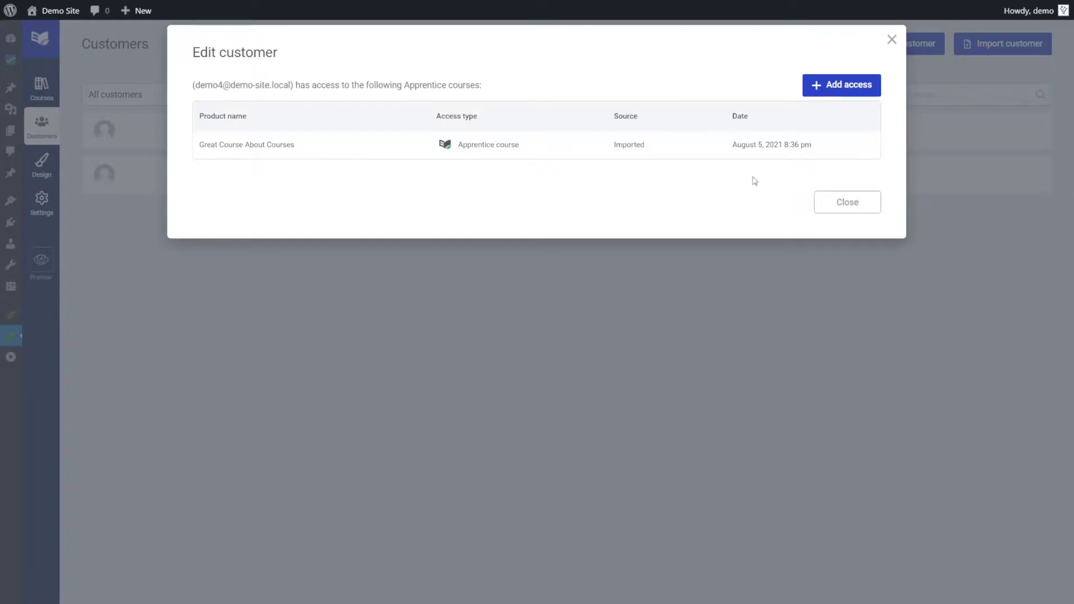
click(829, 206)
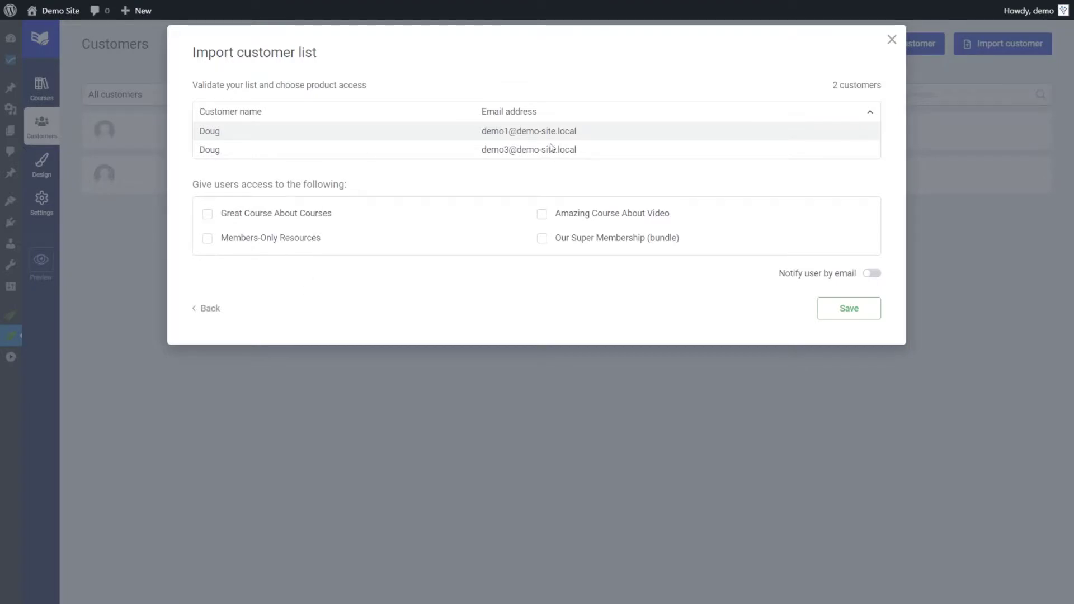
Step: Give the customers in the second import list access to Amazing Course About Video and save the import
click(541, 215)
click(849, 309)
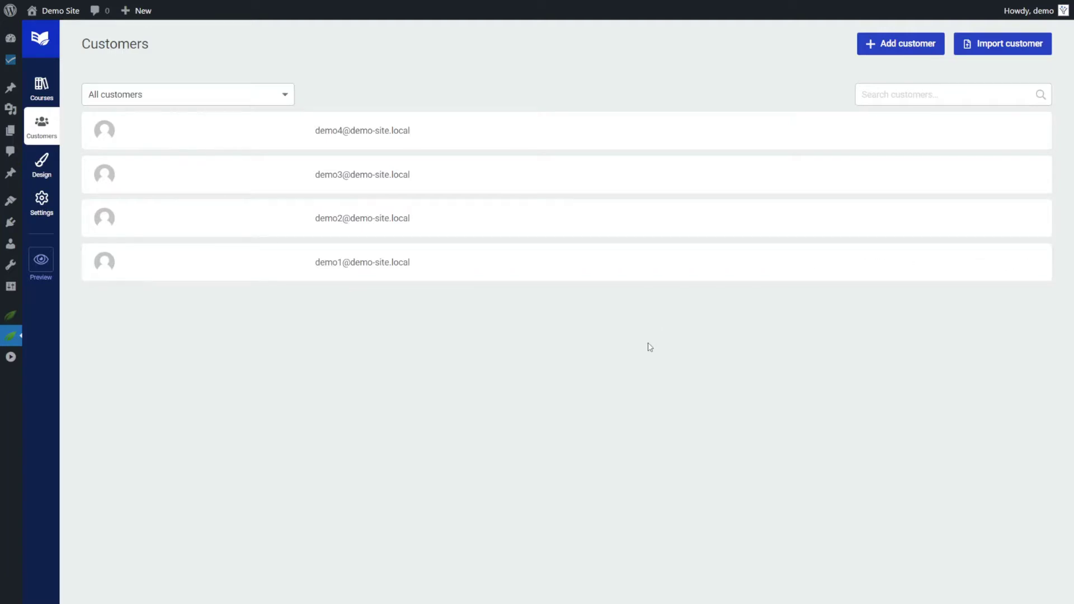
mouse_move(547, 139)
mouse_move(223, 266)
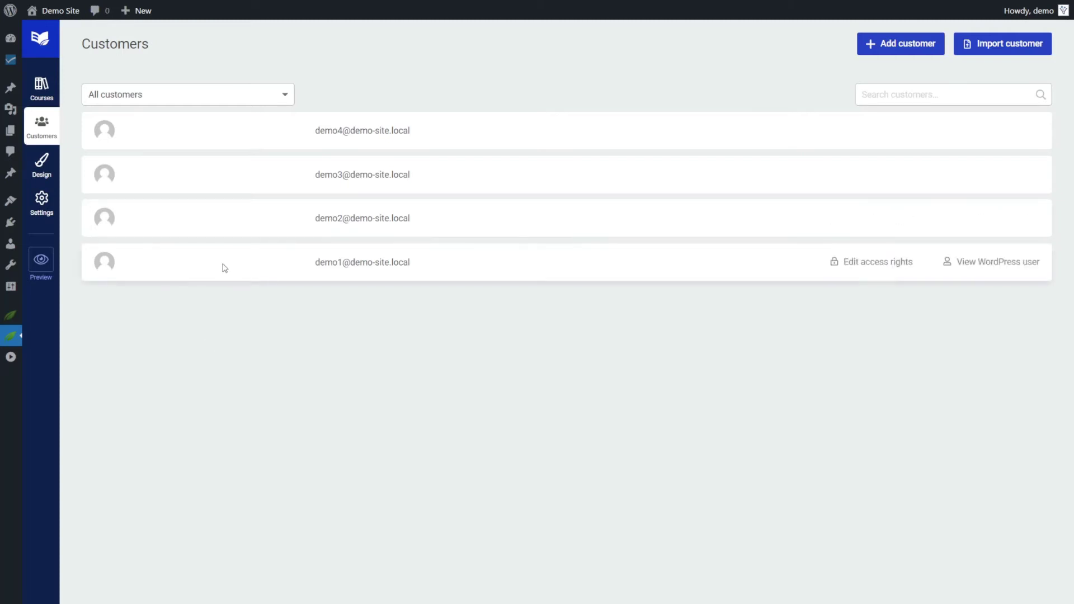